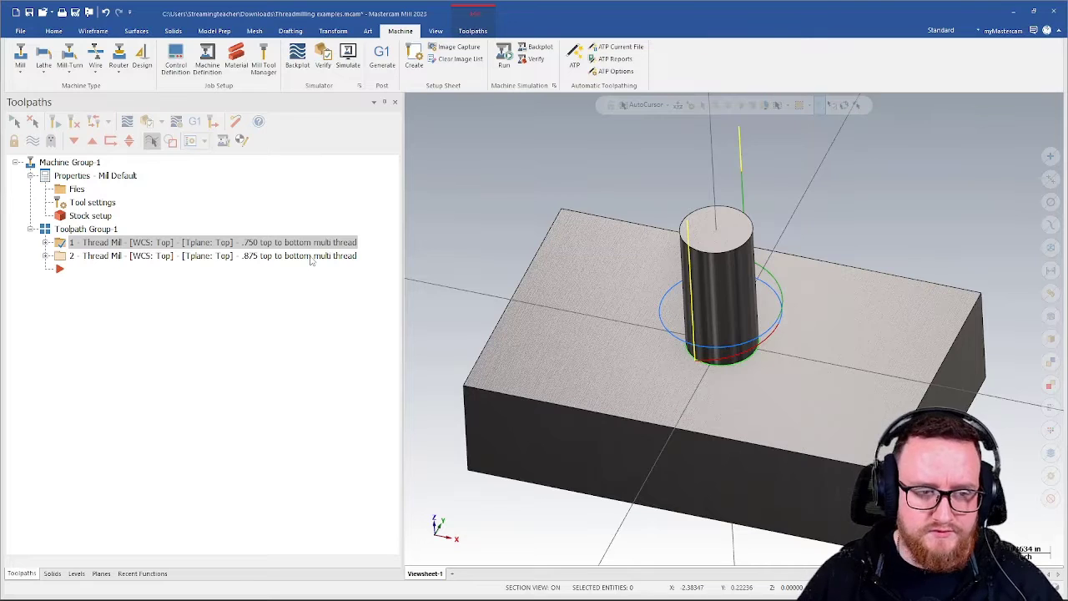
Step: Verify both thread-mill toolpaths and play the simulation from operation 2 to the end
click(96, 165)
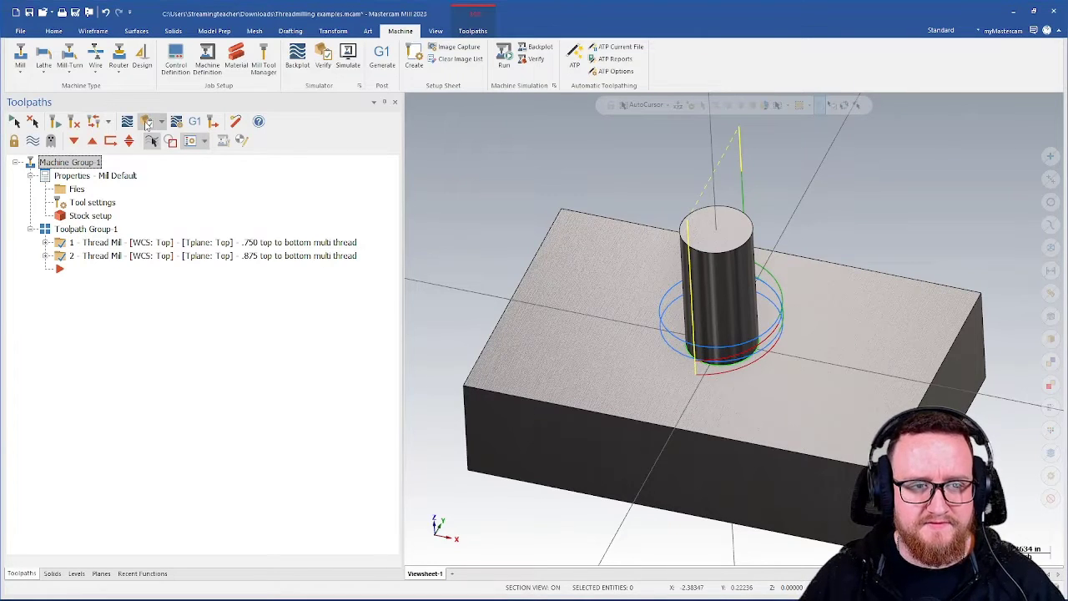
click(146, 123)
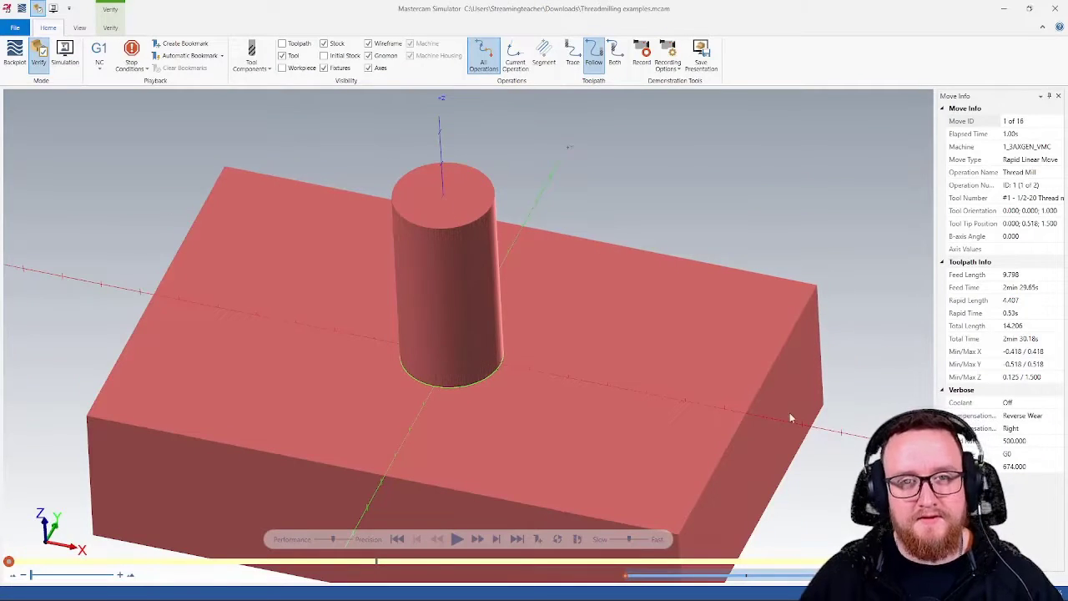
click(496, 538)
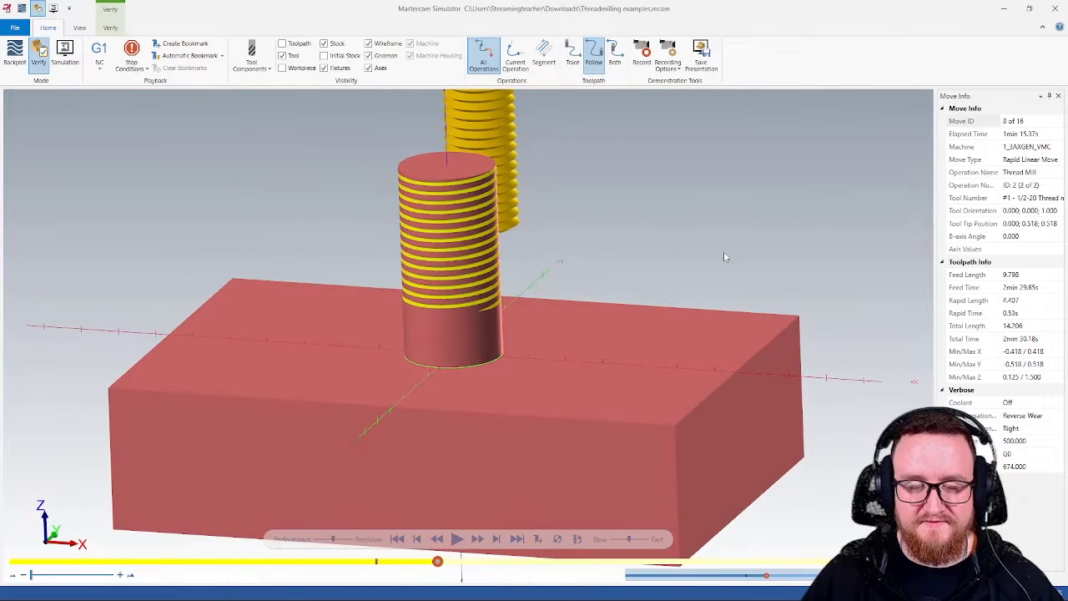
click(456, 539)
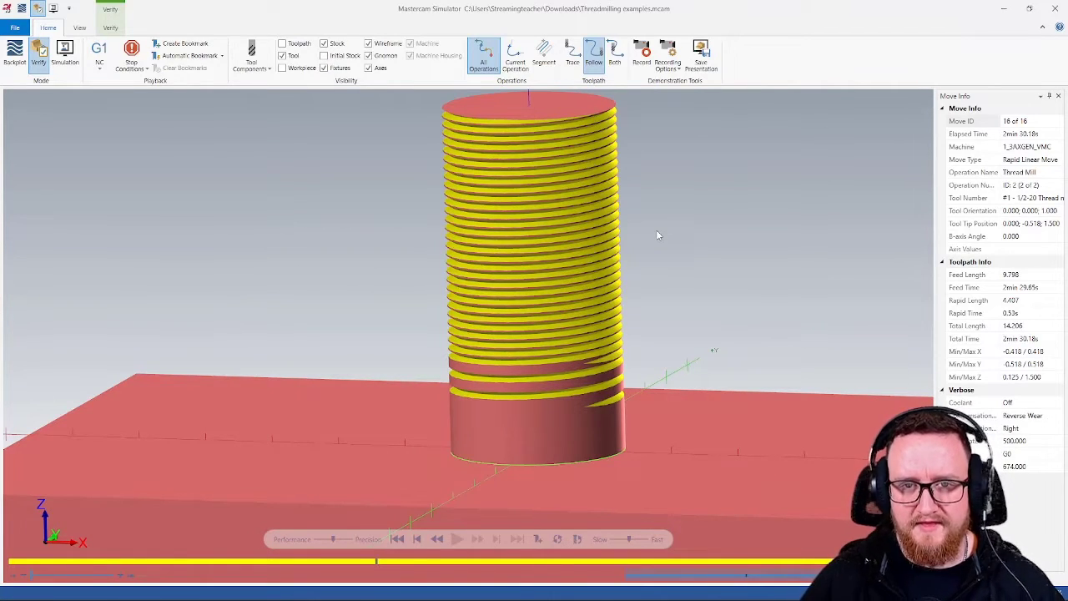
Step: Open the second Thread Mill operation's Cut Parameters, reviewing active teeth, 0.05 pitch and 0.0 start angle
click(1003, 8)
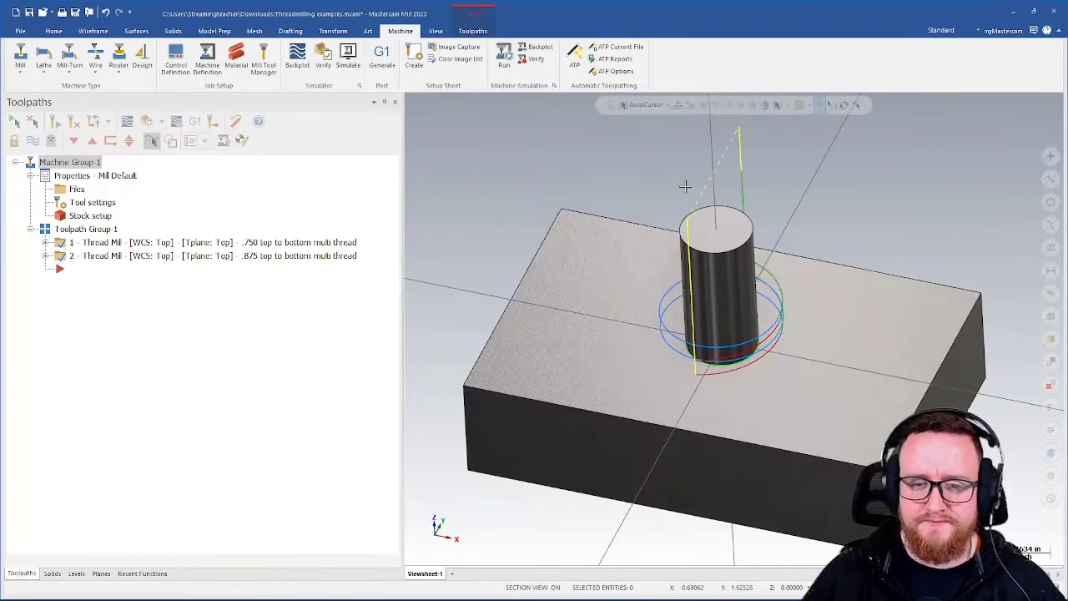
click(45, 255)
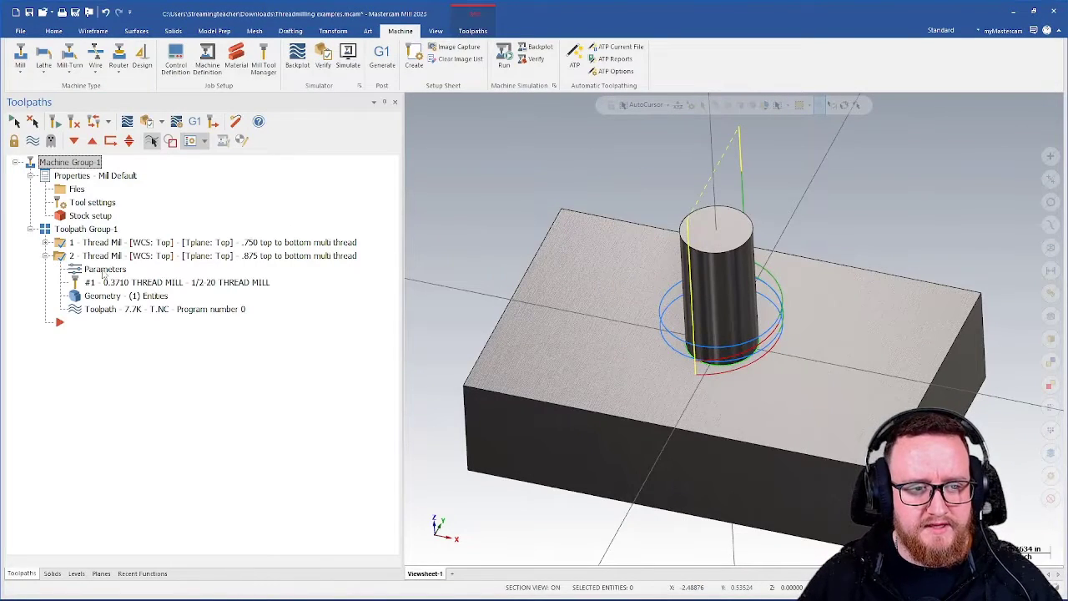
click(101, 271)
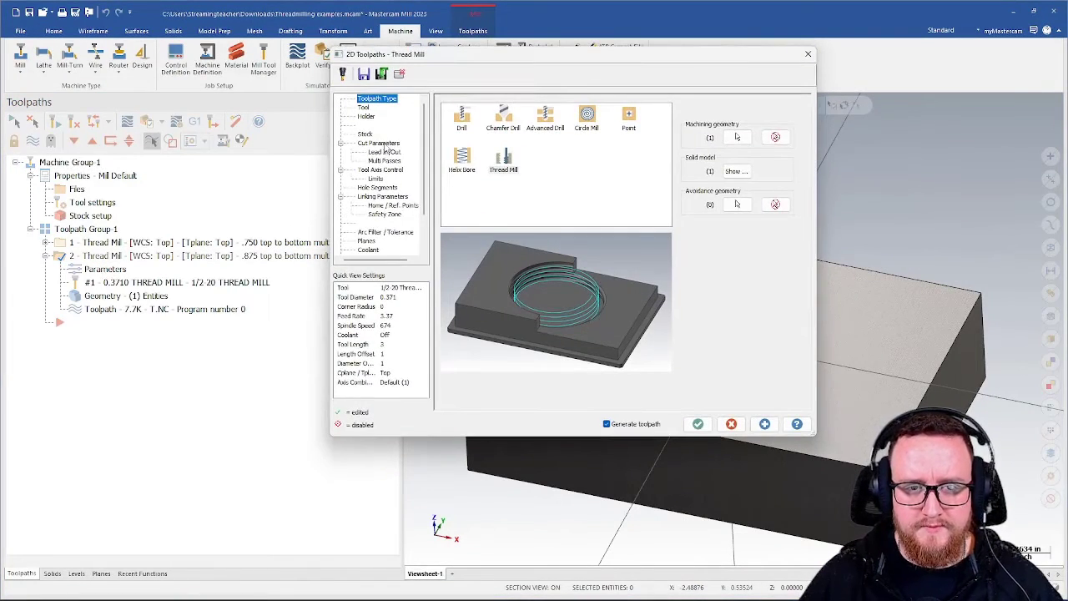
click(380, 143)
click(553, 135)
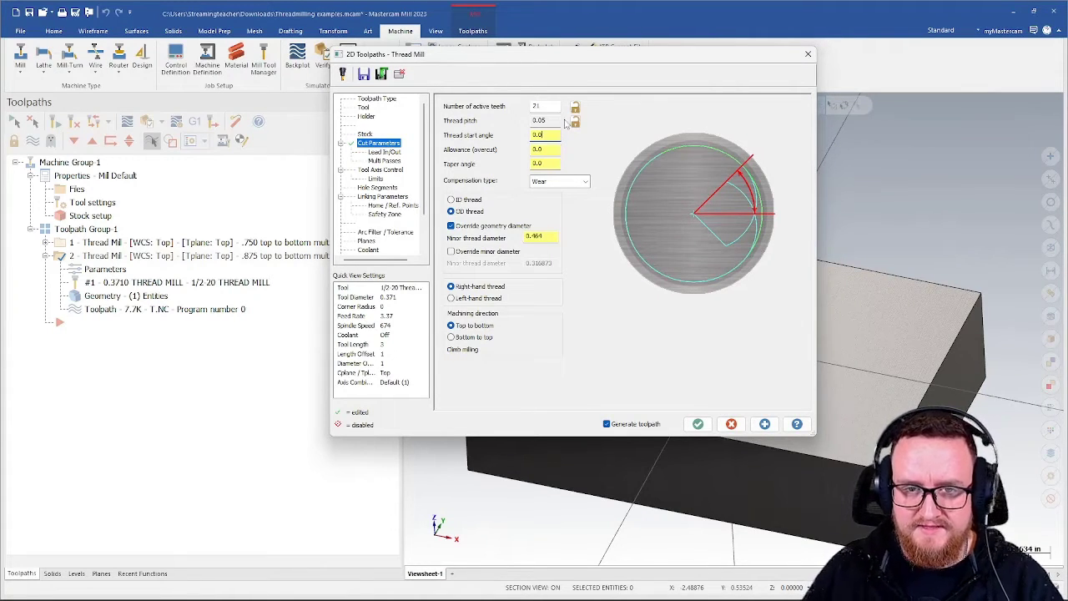
click(547, 106)
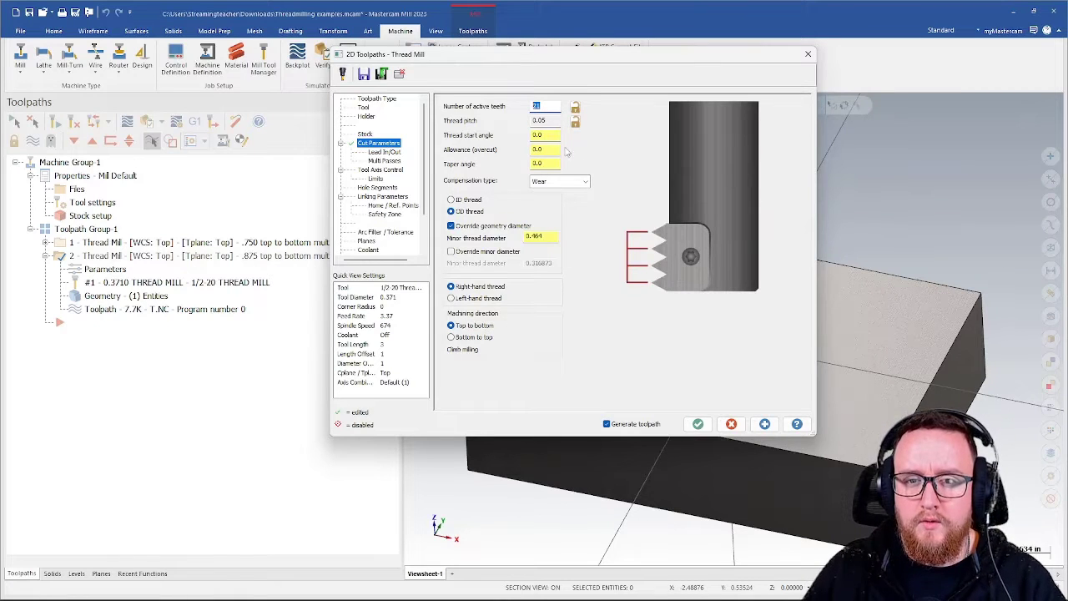
click(559, 136)
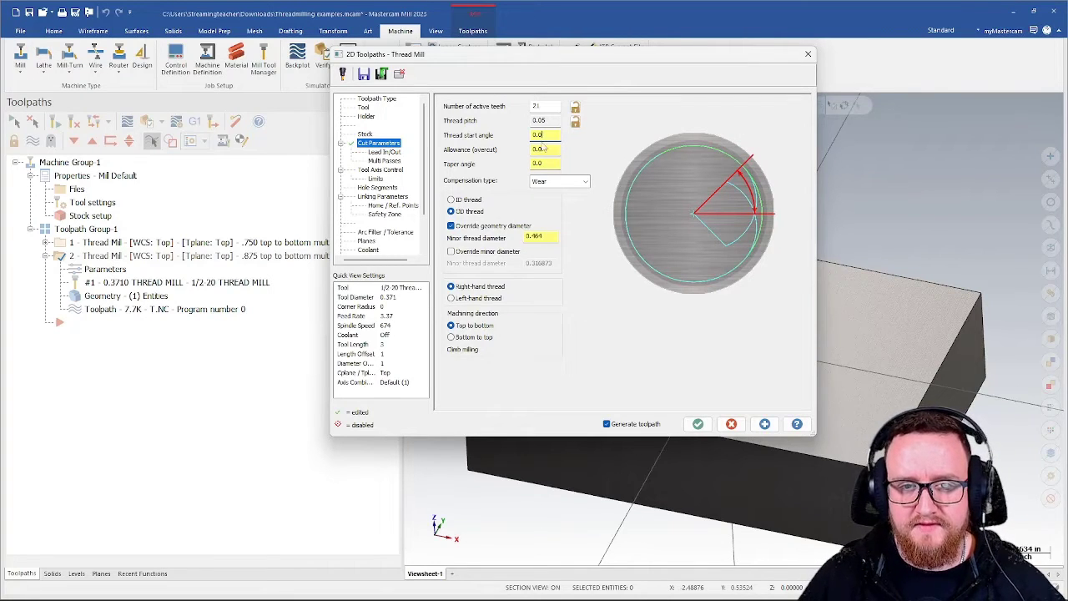
Step: Replace the second toolpath's 0.0 thread start angle with 180 and commit it
click(534, 121)
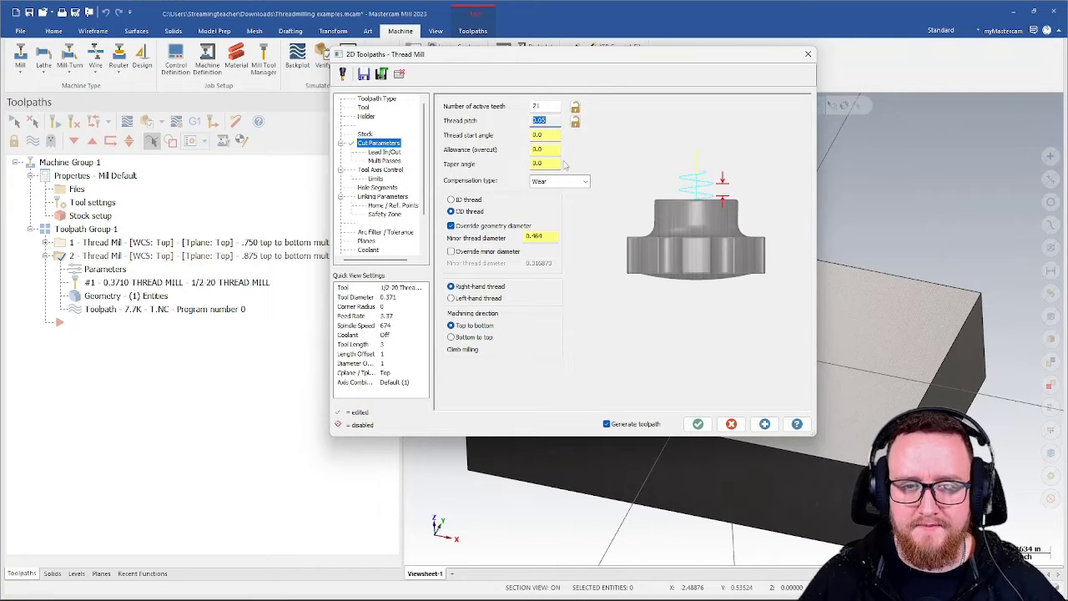
click(547, 136)
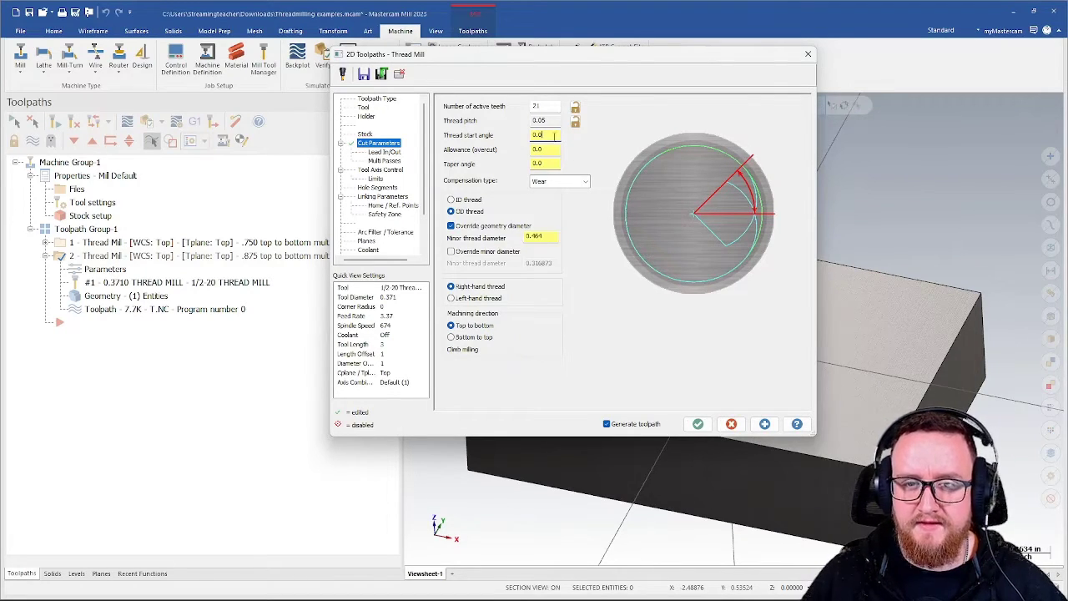
double_click(553, 135)
text(180)
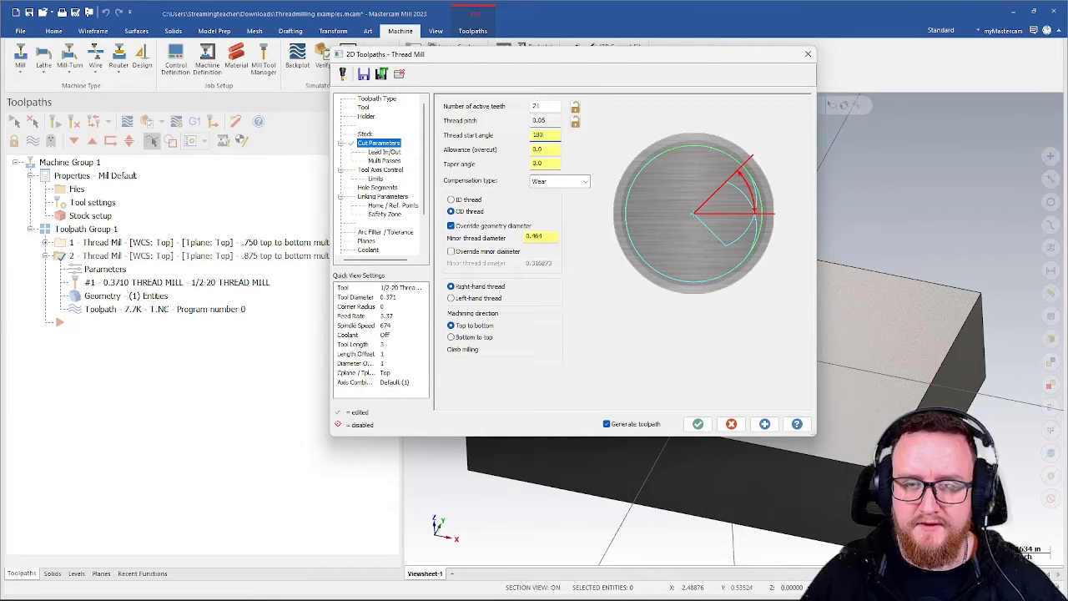
key(Return)
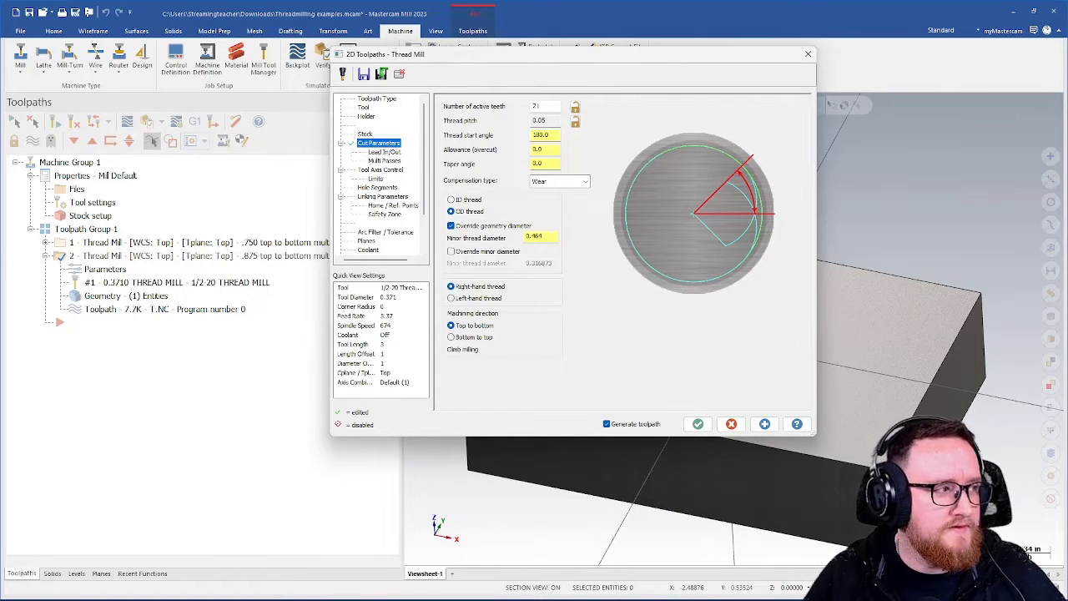
key(XF86Calculator)
Step: Calculate 360 × 0.47 (169.2) in Calculator and close it
drag(199, 75, 315, 103)
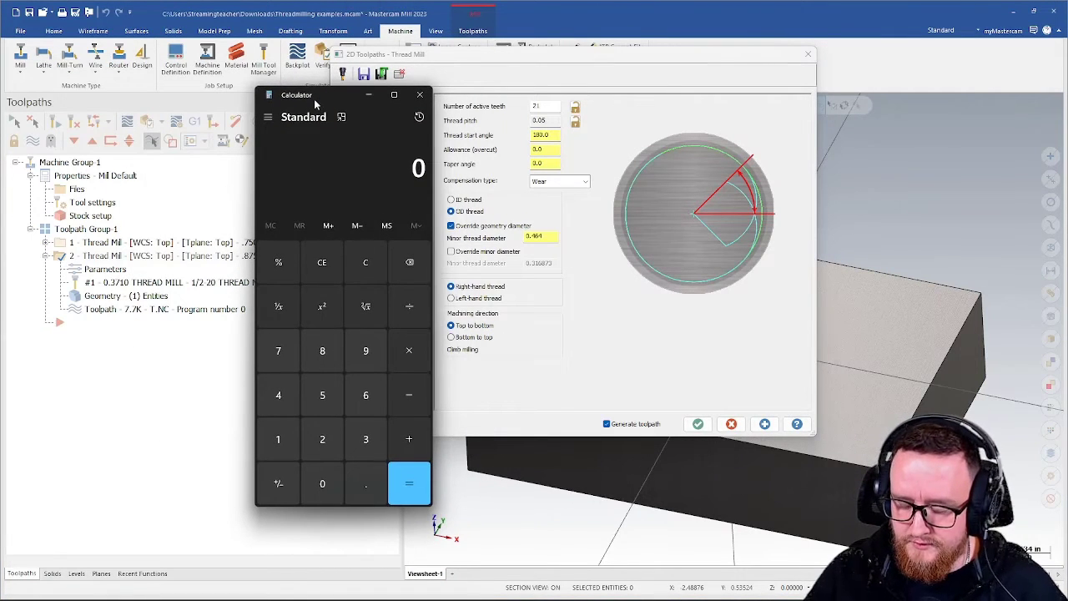
text(360*0.47)
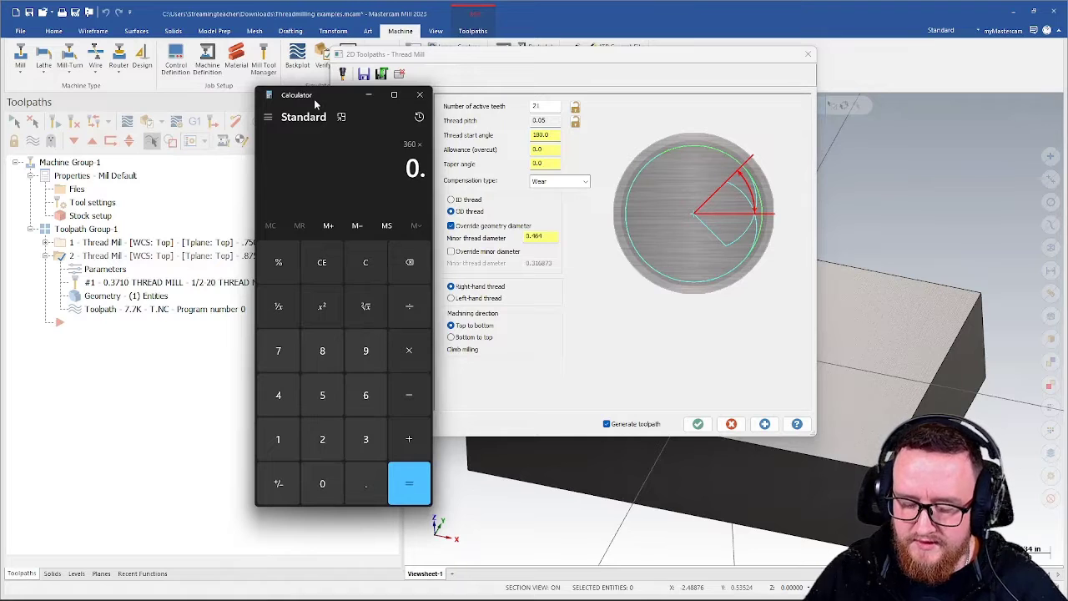
key(Return)
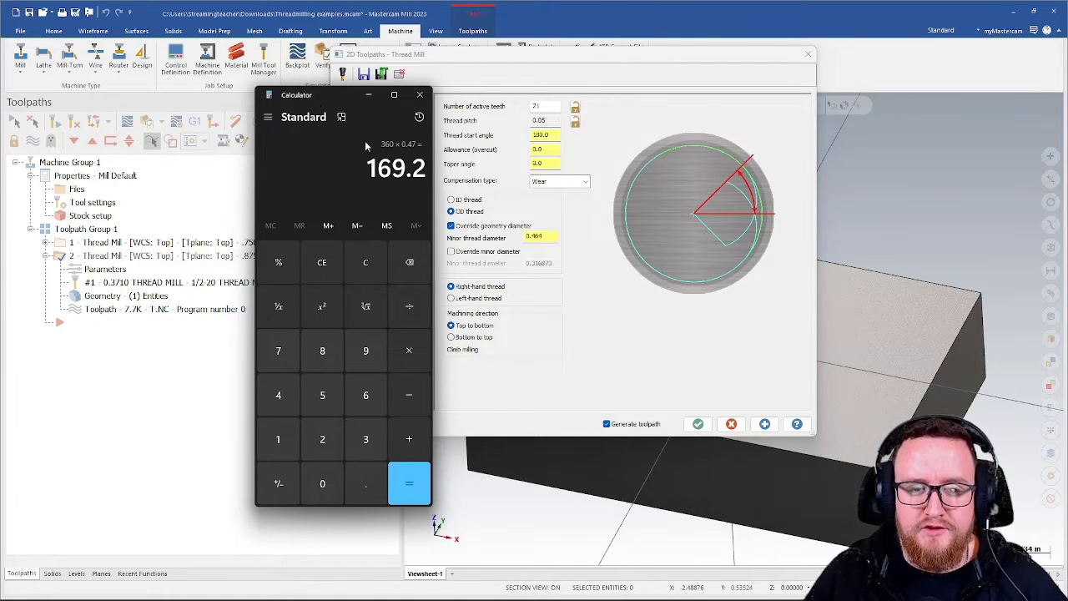
click(420, 94)
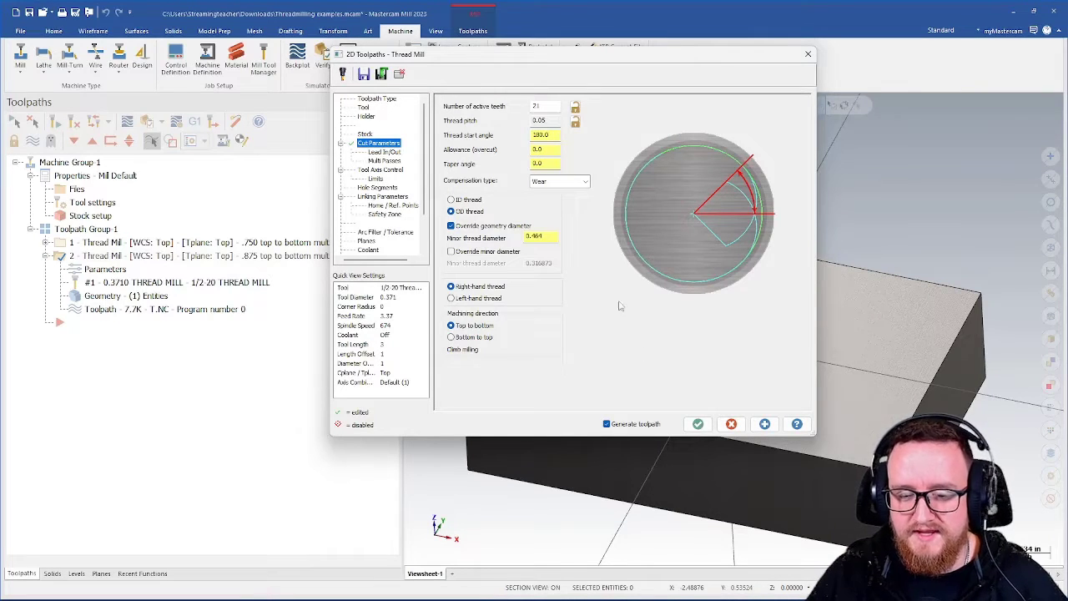
Step: Accept the 180° start angle and send both thread-mill toolpaths to Verify
click(697, 423)
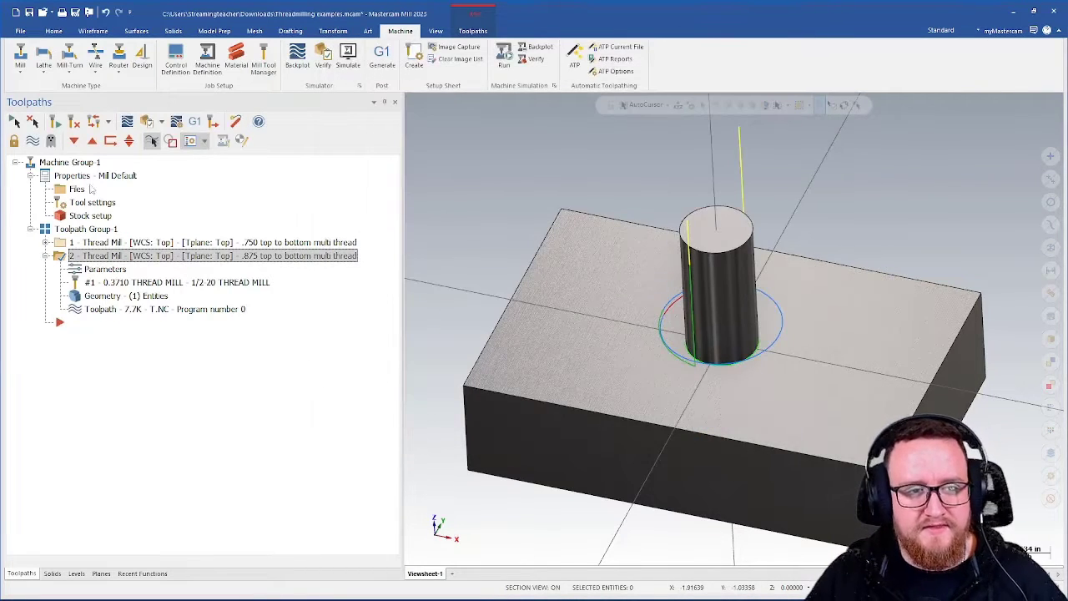
click(77, 162)
click(172, 141)
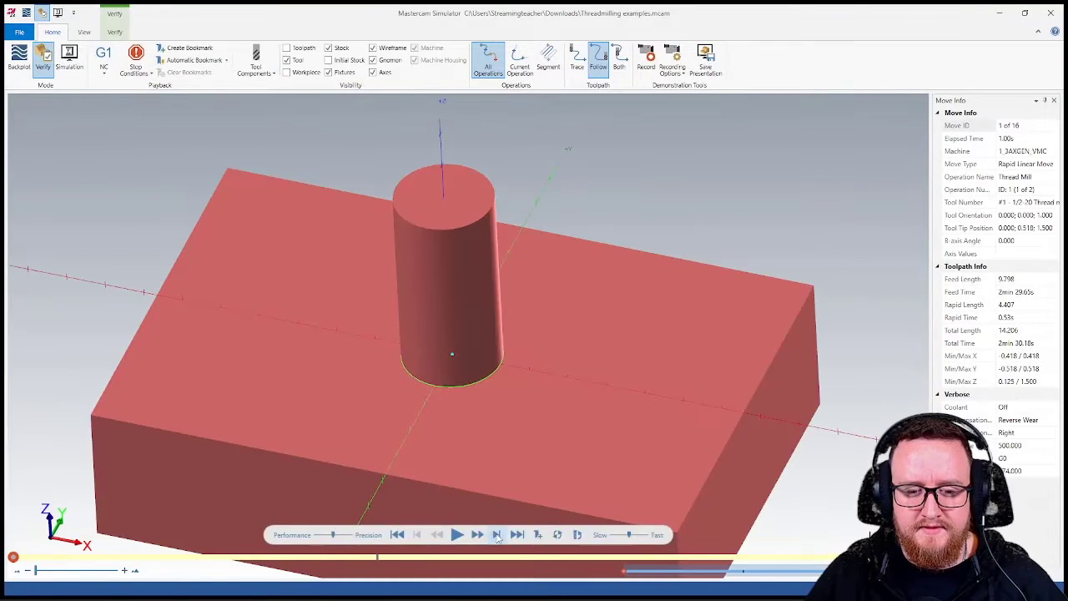
Step: Play from operation 2 to move 16, inspect the aligned boss threads, and close the Simulator
click(496, 535)
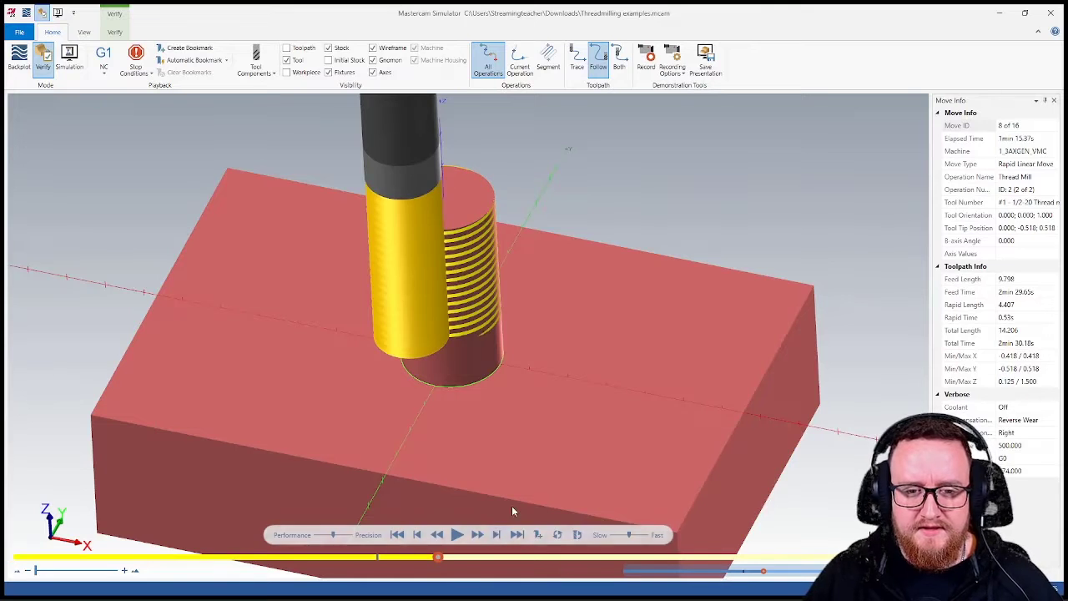
middle_drag(834, 501, 845, 454)
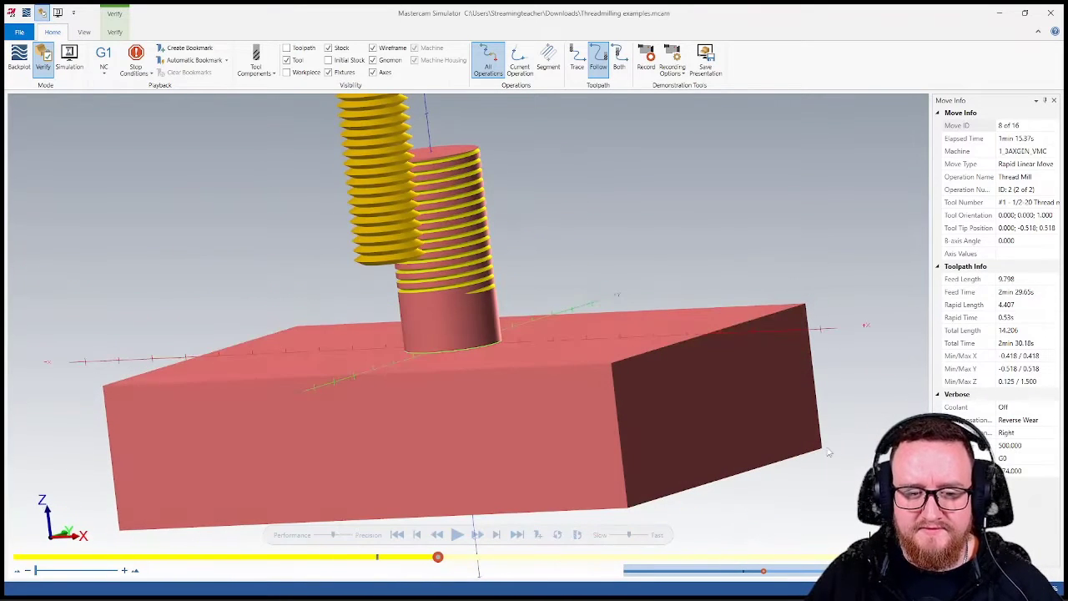
click(457, 534)
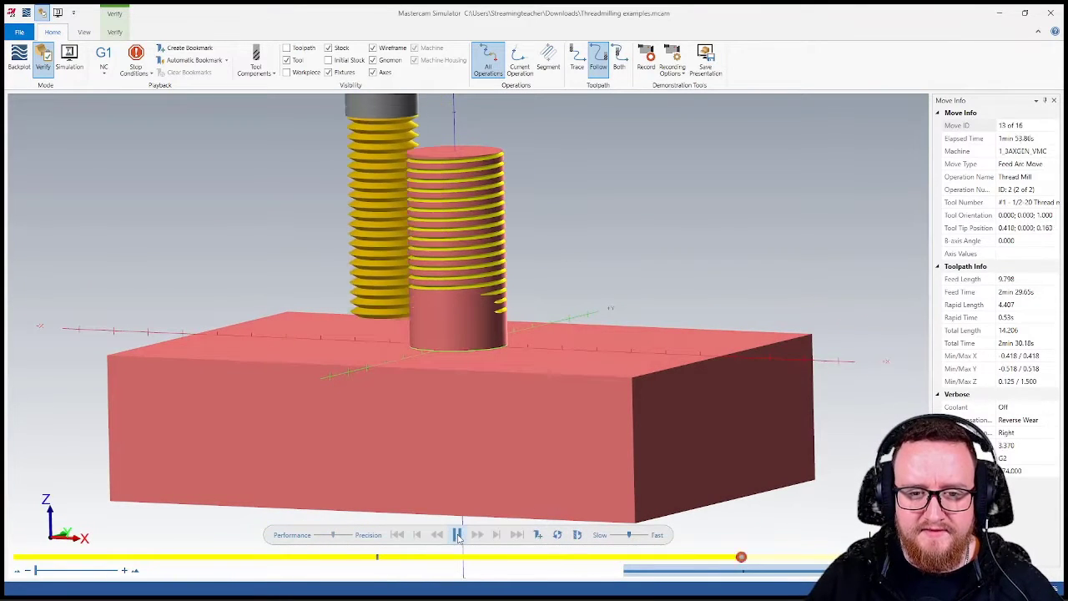
scroll(482, 476, up, 2)
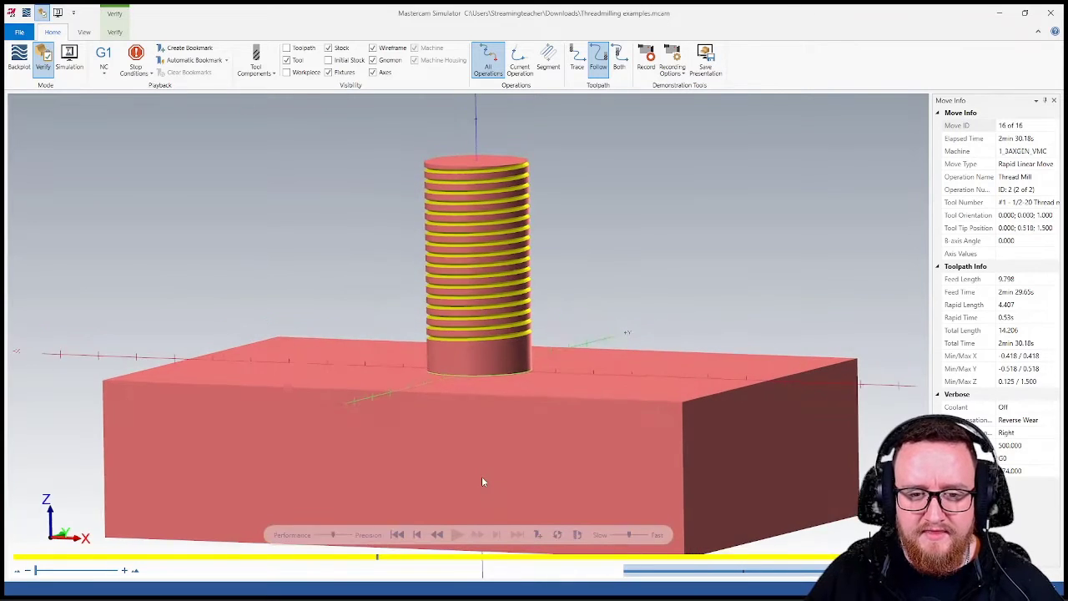
scroll(547, 325, up, 2)
middle_drag(541, 332, 628, 303)
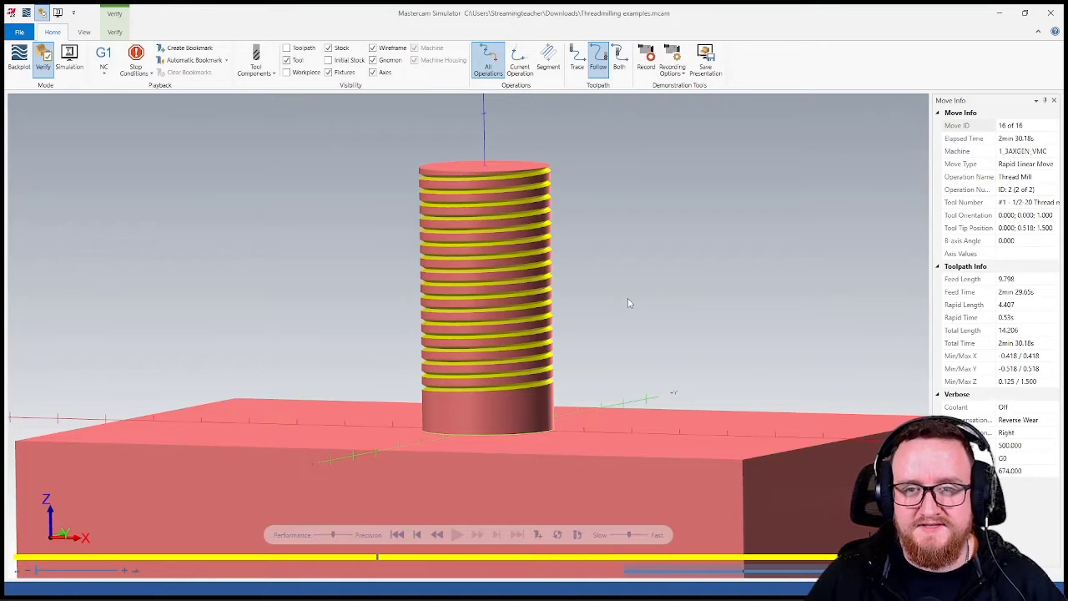
click(999, 12)
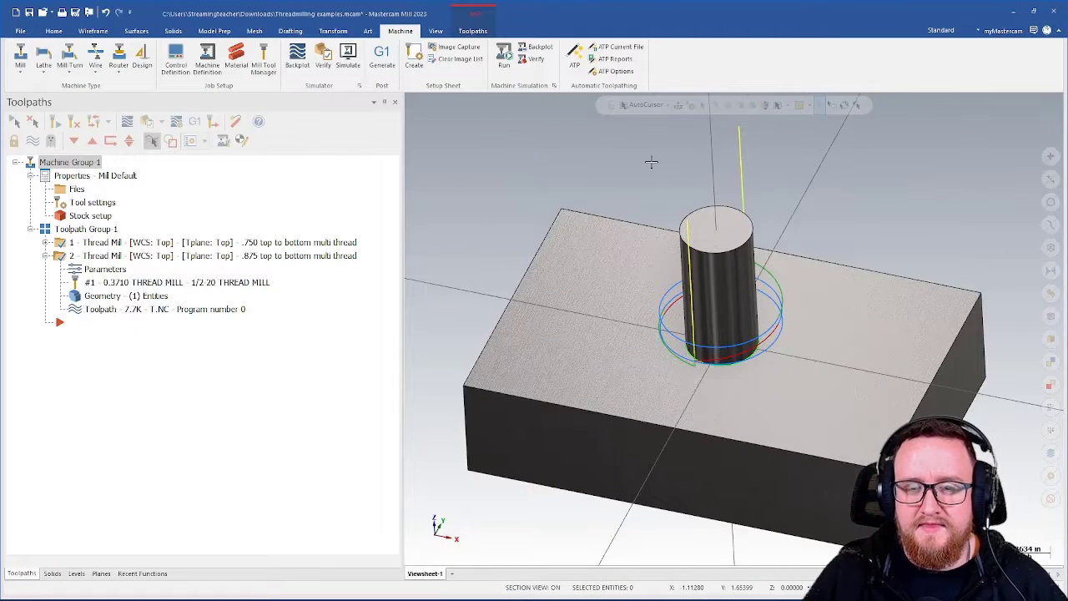